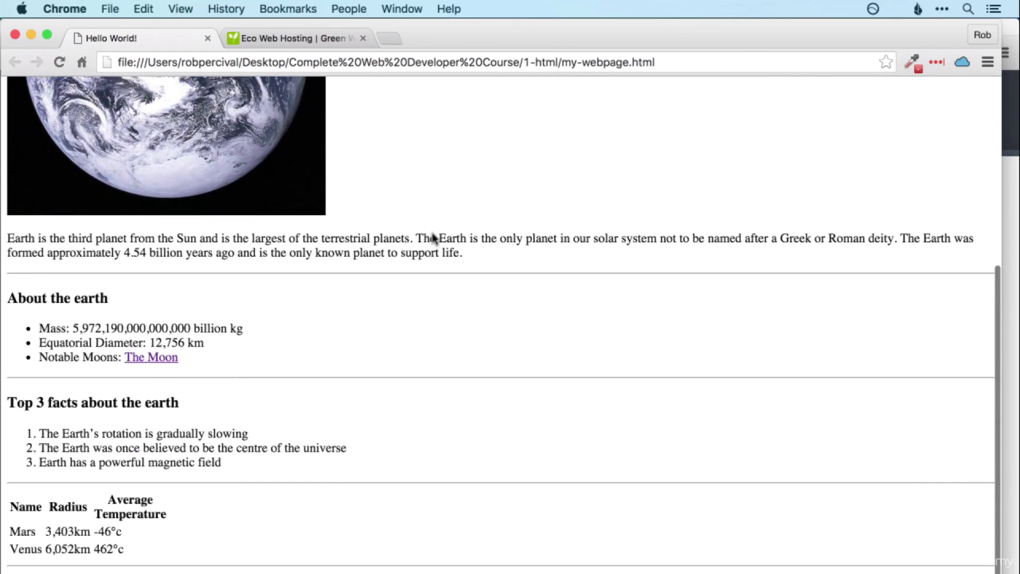
- Switch from the Hello World! page to the Eco Web Hosting customer area and open the form for creating a hosting package
scroll(432, 234, "up", 5)
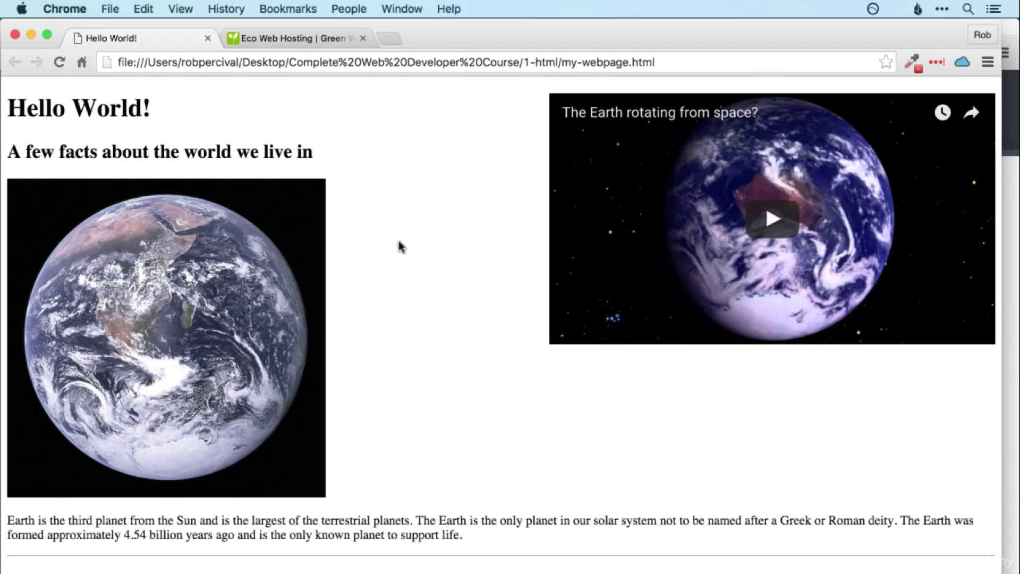
left_click(281, 34)
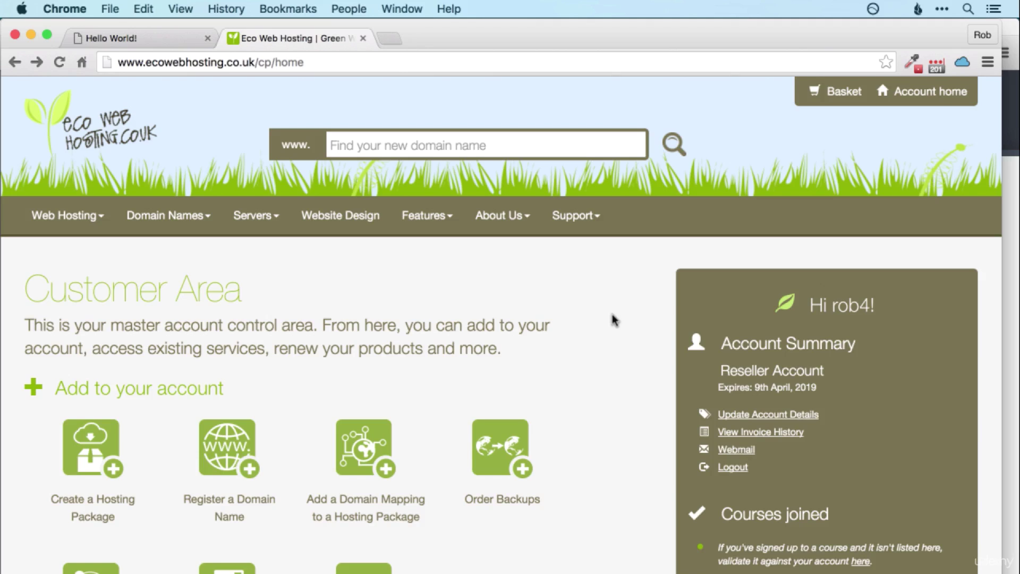
scroll(337, 186, "down", 2)
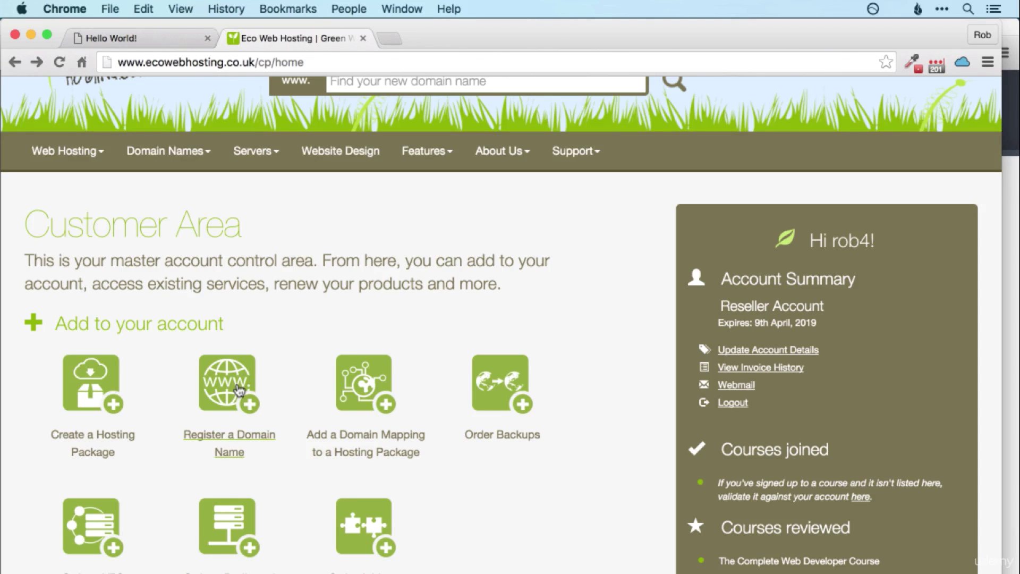
scroll(335, 372, "up", 2)
scroll(335, 371, "down", 7)
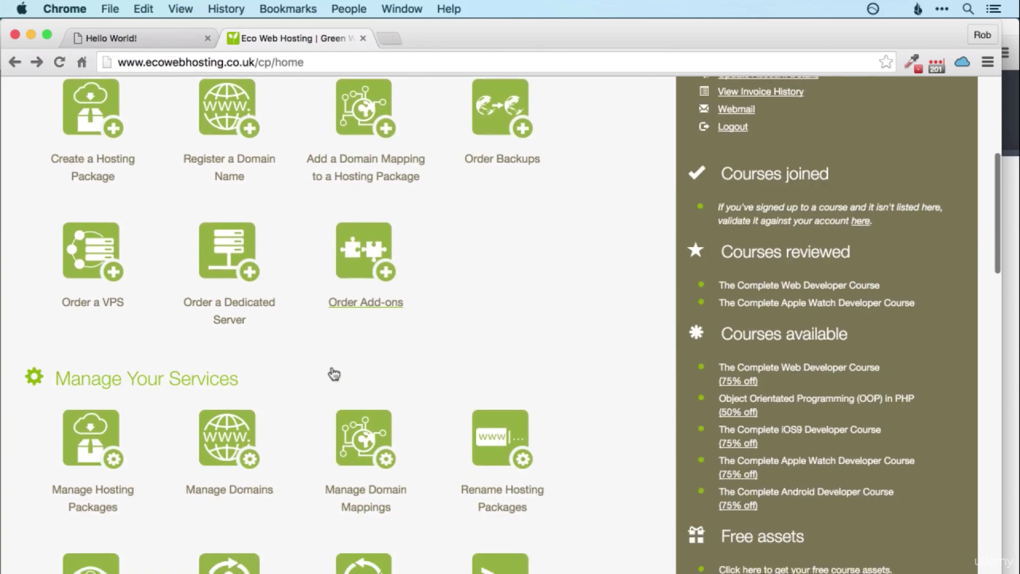
scroll(334, 374, "down", 2)
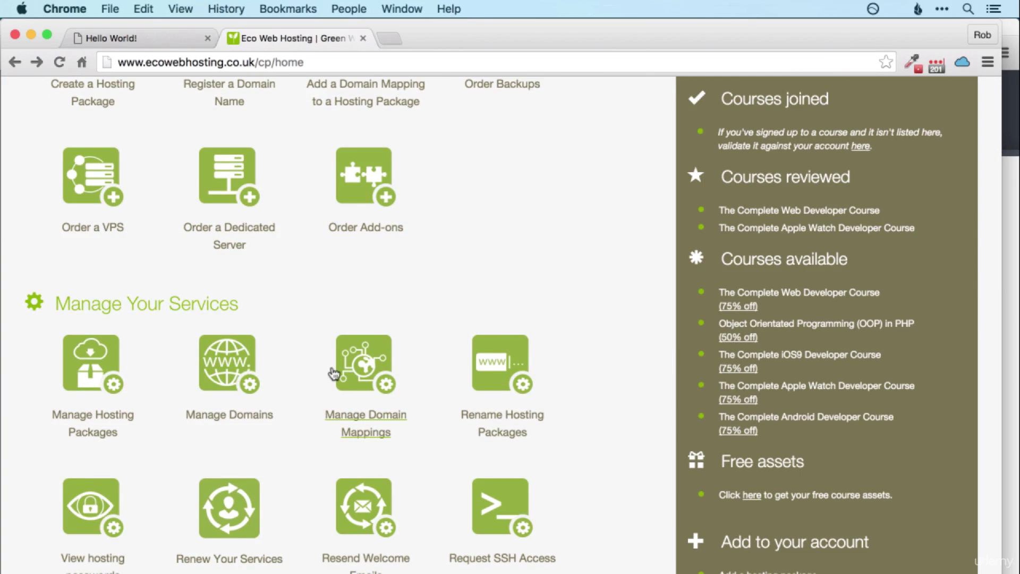
scroll(335, 374, "up", 10)
left_click(110, 451)
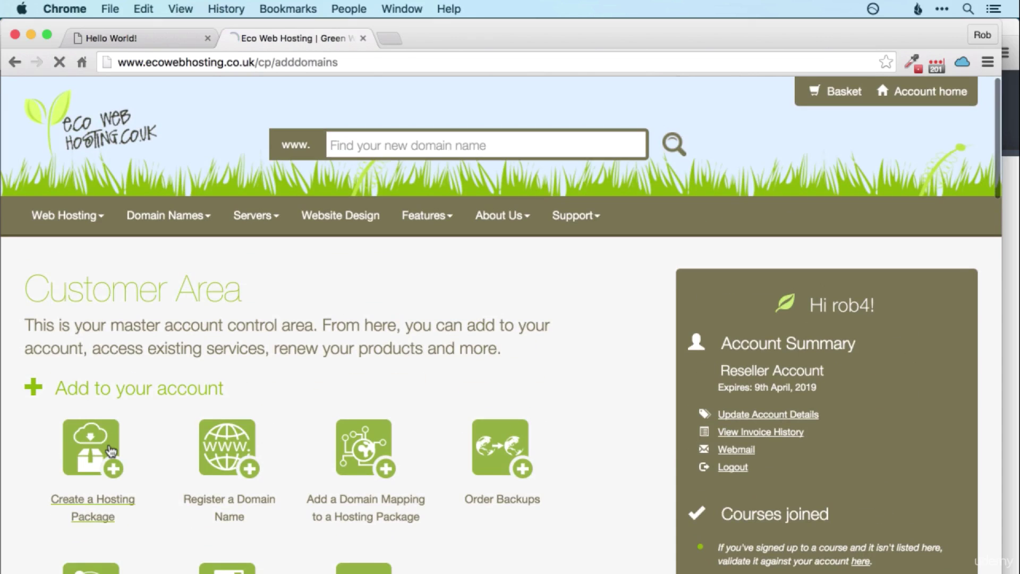
- Enter the new hosting package's domain name: the owner's name followed by "stesthostingpackage.com"
scroll(579, 395, "down", 2)
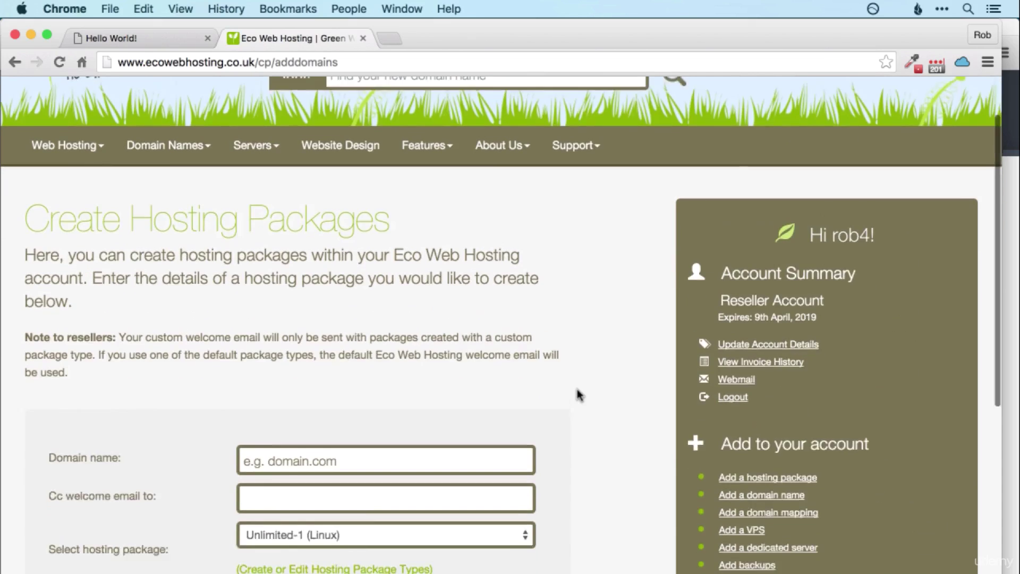
scroll(579, 395, "down", 2)
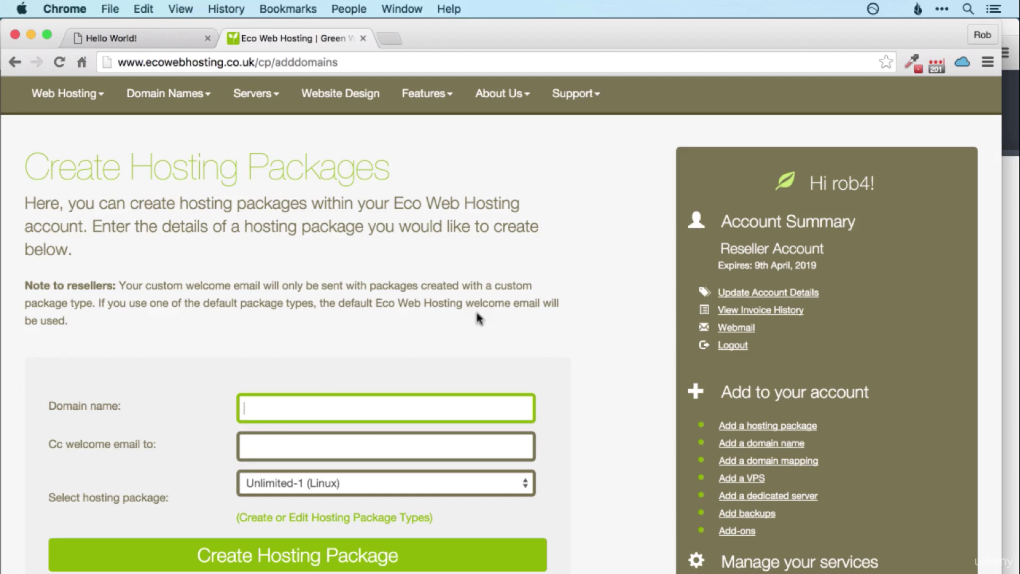
left_click(312, 408)
key("Escape")
type("robpercivals")
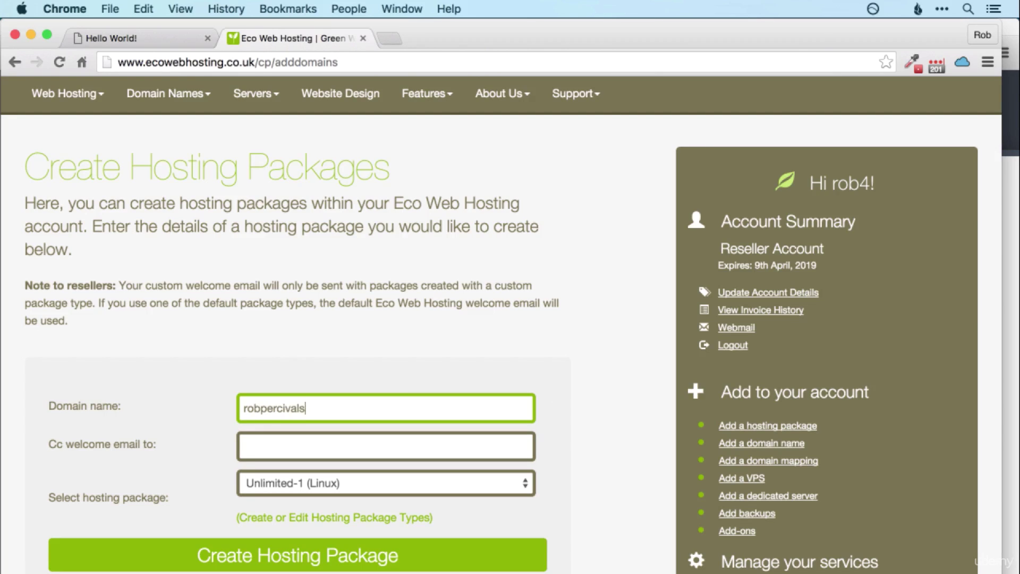
type("testhostingpacka")
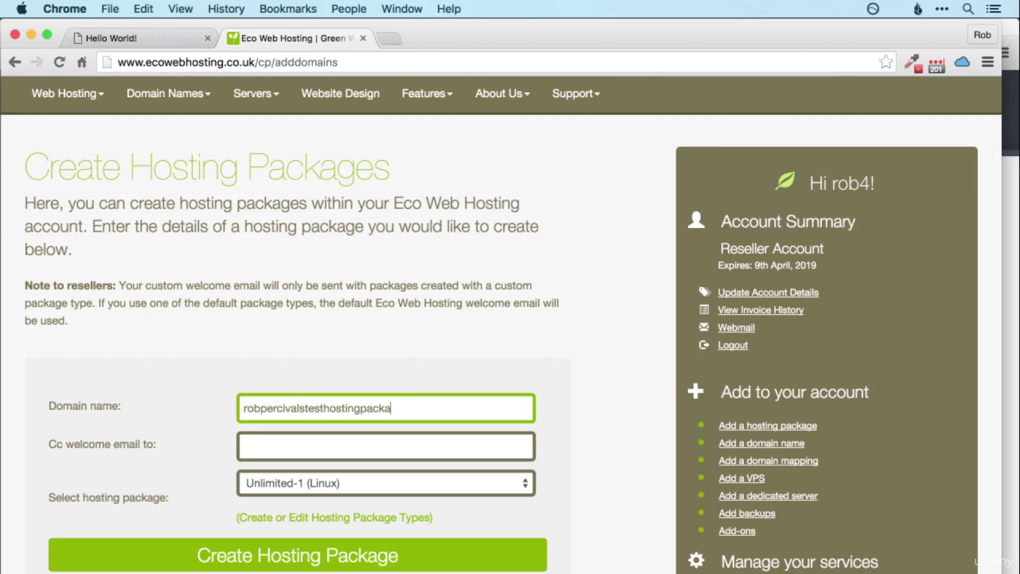
type("ge.com")
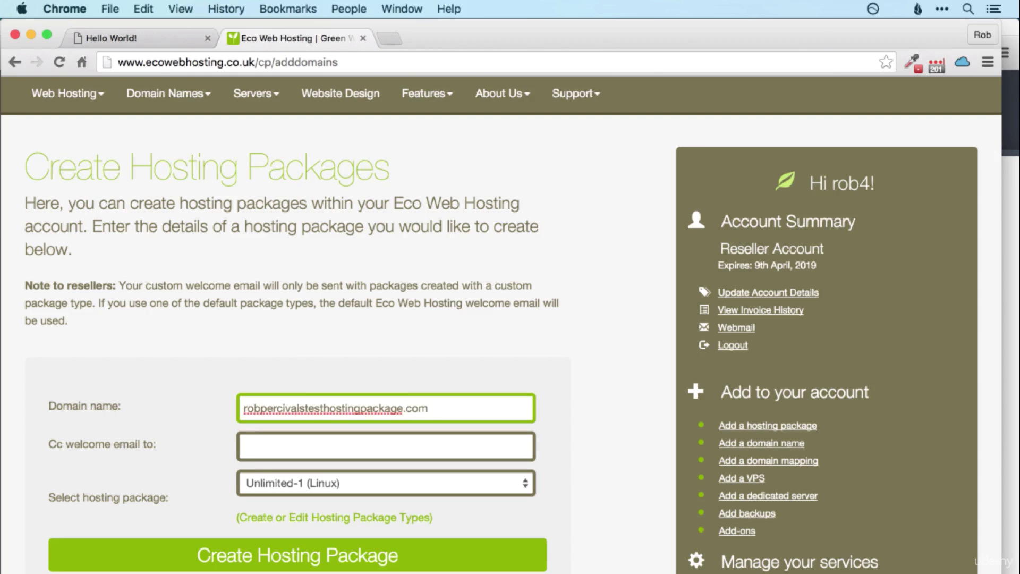
- Choose "Advanced - Unlimited (Linux)" as the hosting package type
scroll(415, 367, "down", 3)
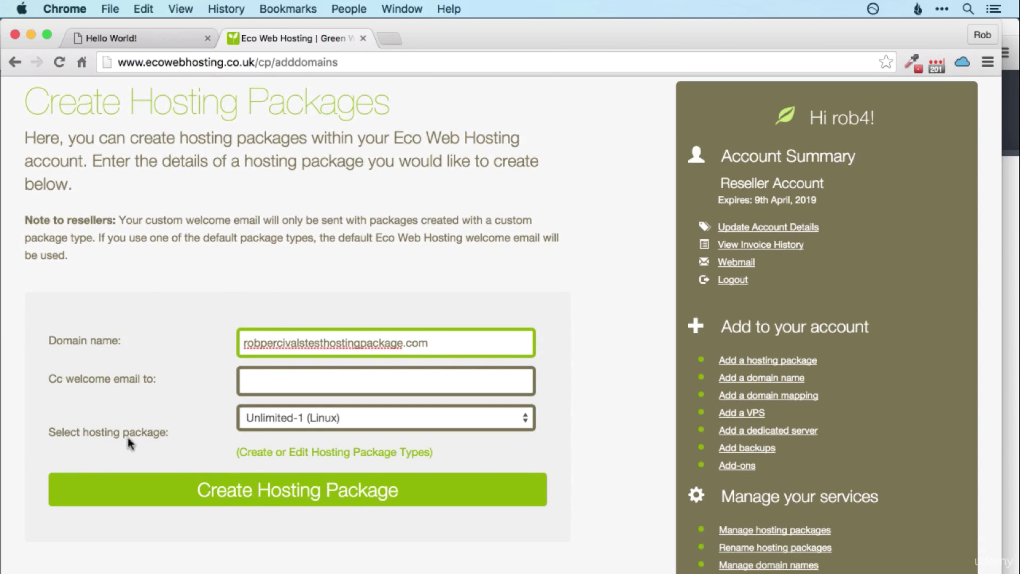
left_click(291, 421)
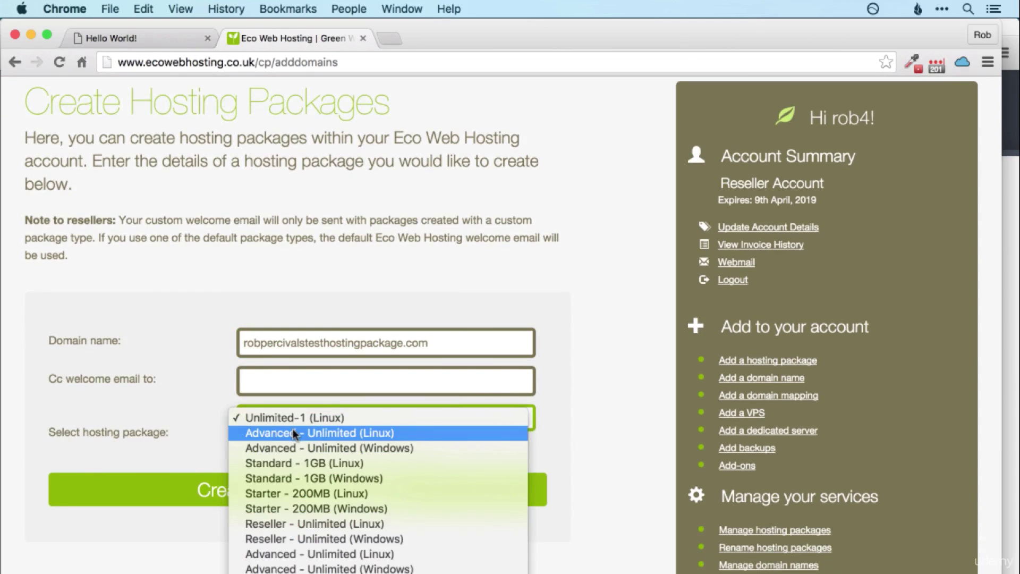
left_click(294, 434)
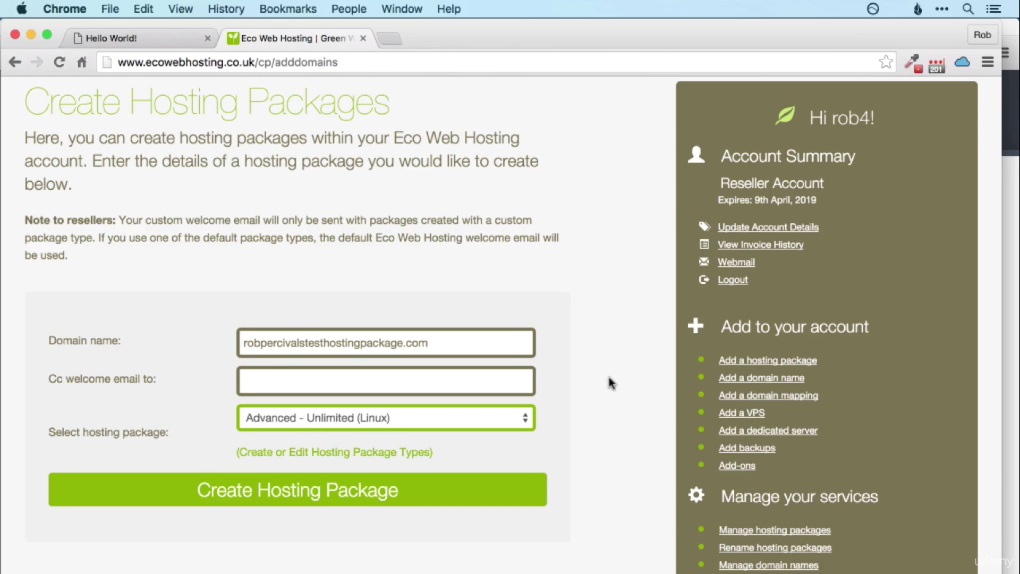
scroll(599, 321, "down", 2)
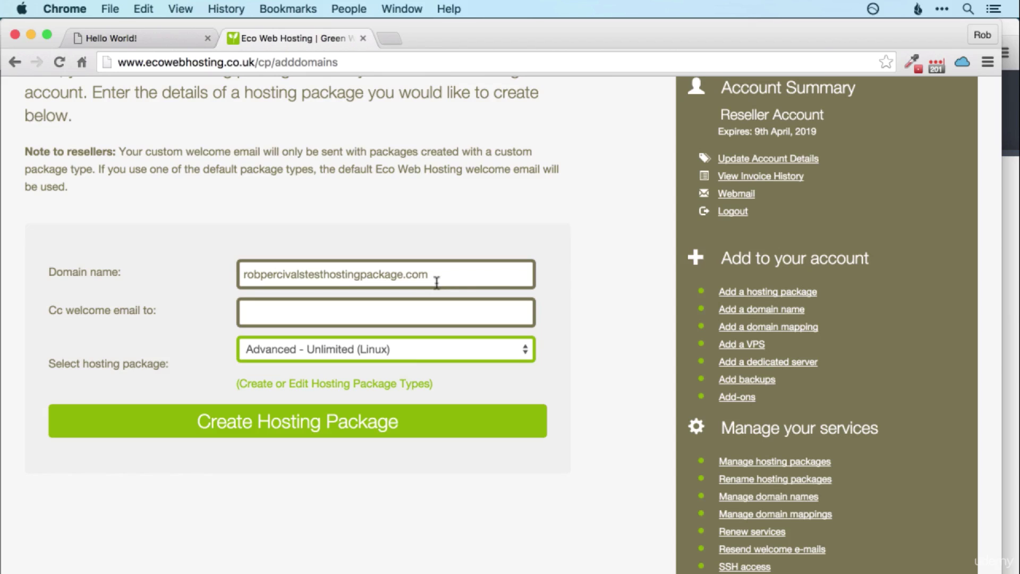
left_click(403, 275)
type("63")
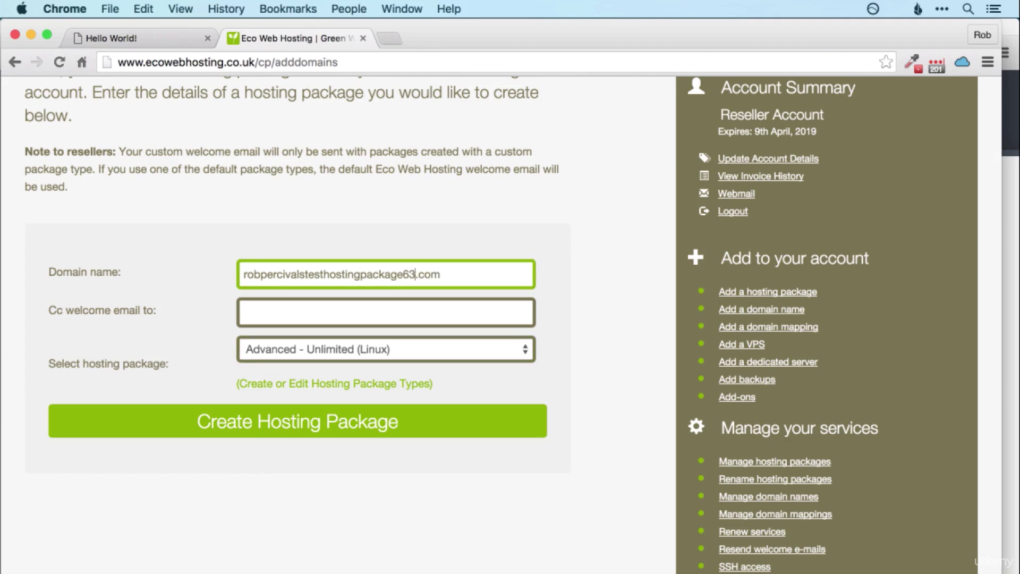
type("527")
key("BackSpace")
key("BackSpace")
key("BackSpace")
key("BackSpace")
key("BackSpace")
- Create the hosting package and open the page for managing hosting packages
left_click(386, 433)
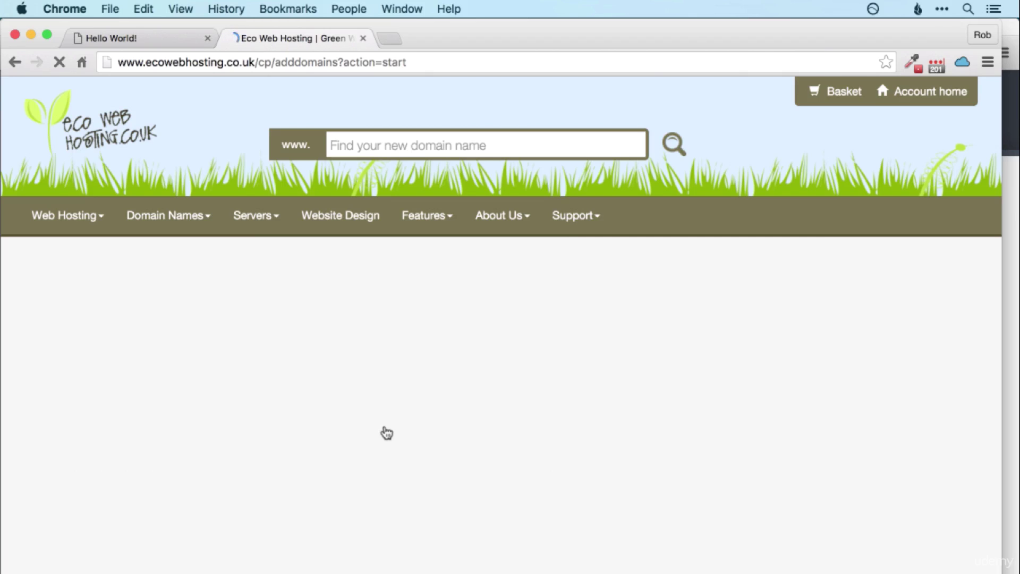
scroll(531, 334, "down", 3)
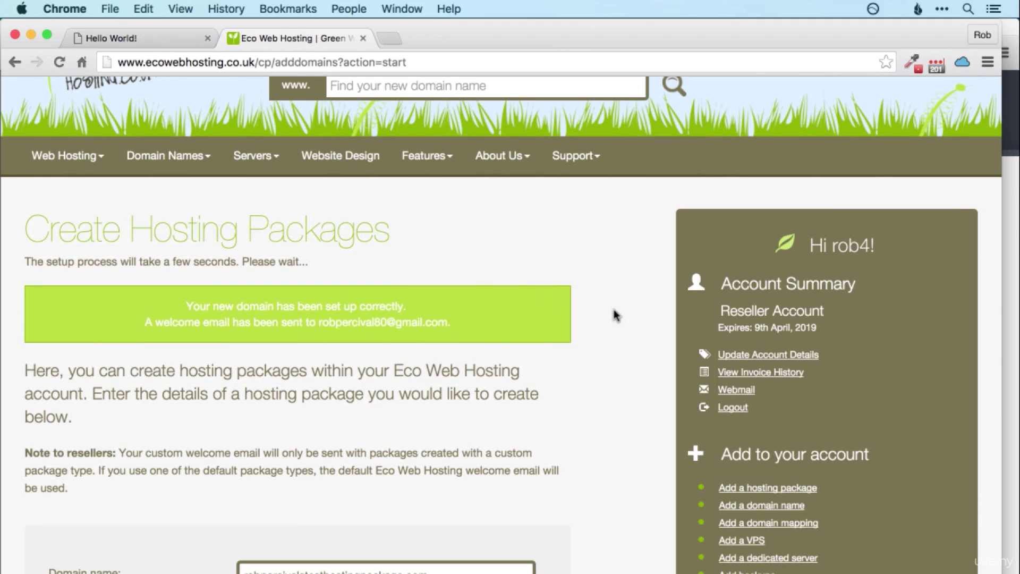
scroll(615, 314, "down", 5)
scroll(614, 314, "down", 1)
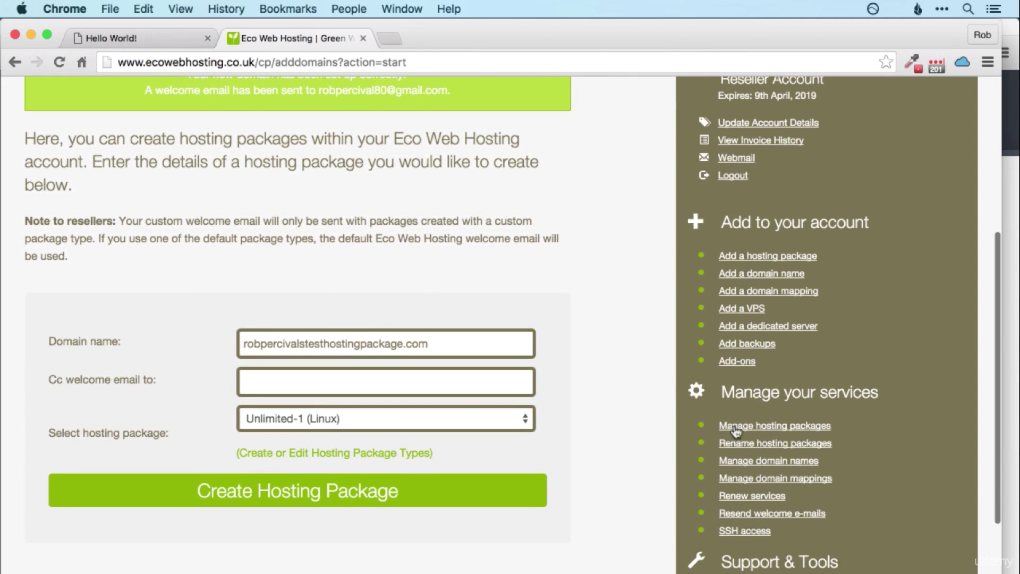
left_click(751, 431)
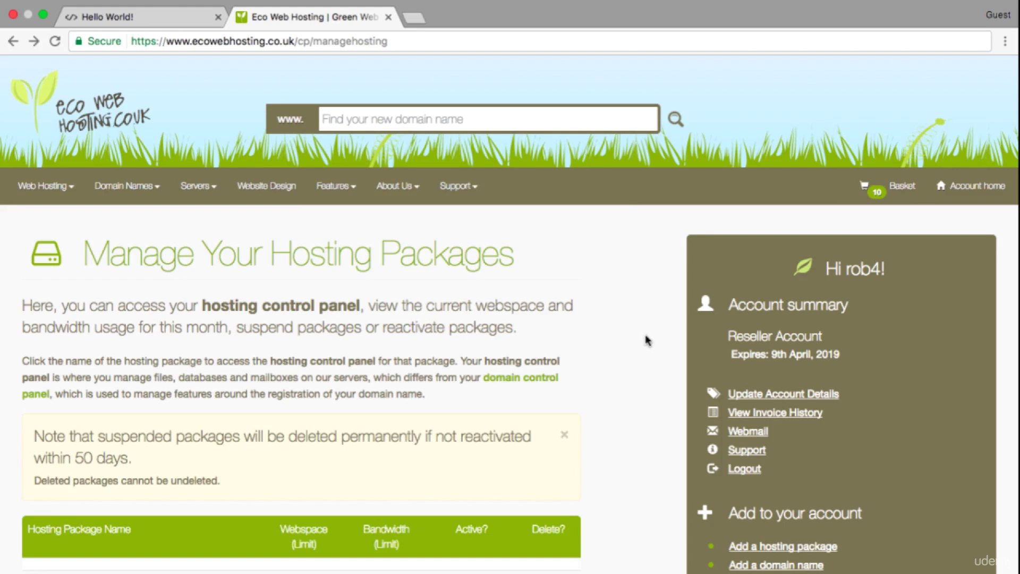
- Find the newly created test hosting package in the list and log in to its control panel
scroll(646, 359, "down", 5)
scroll(648, 360, "down", 5)
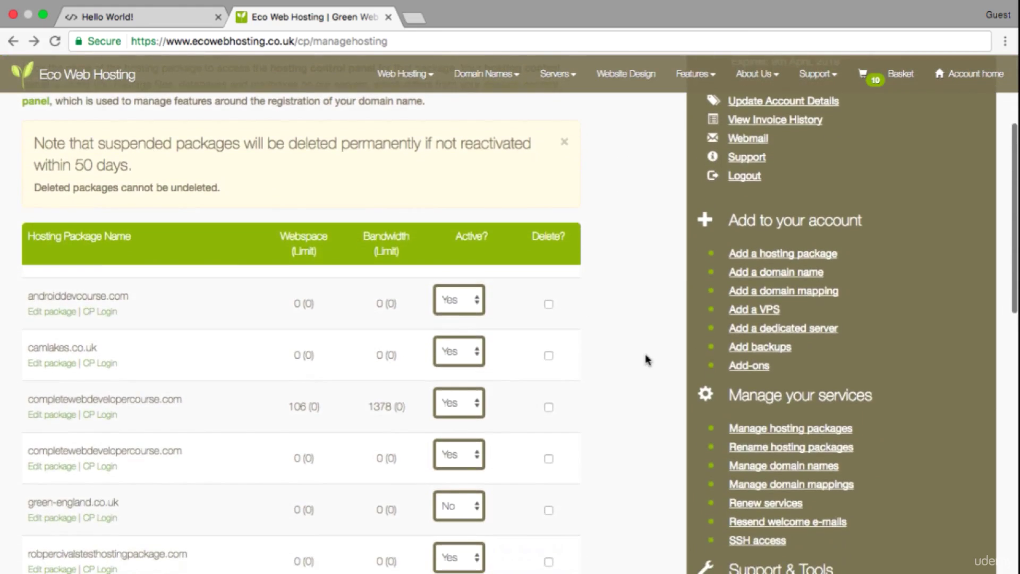
scroll(647, 360, "down", 2)
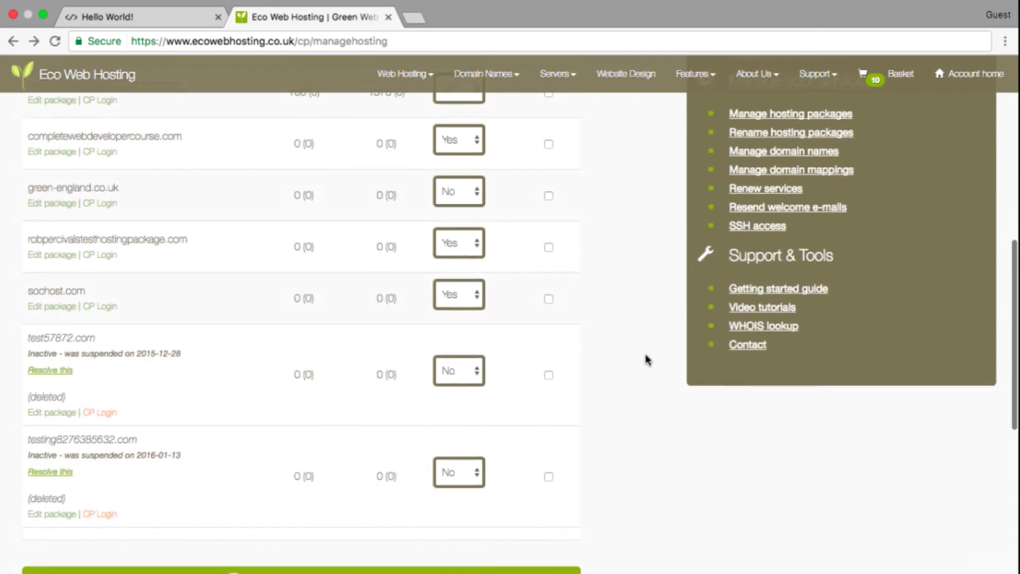
scroll(646, 361, "down", 2)
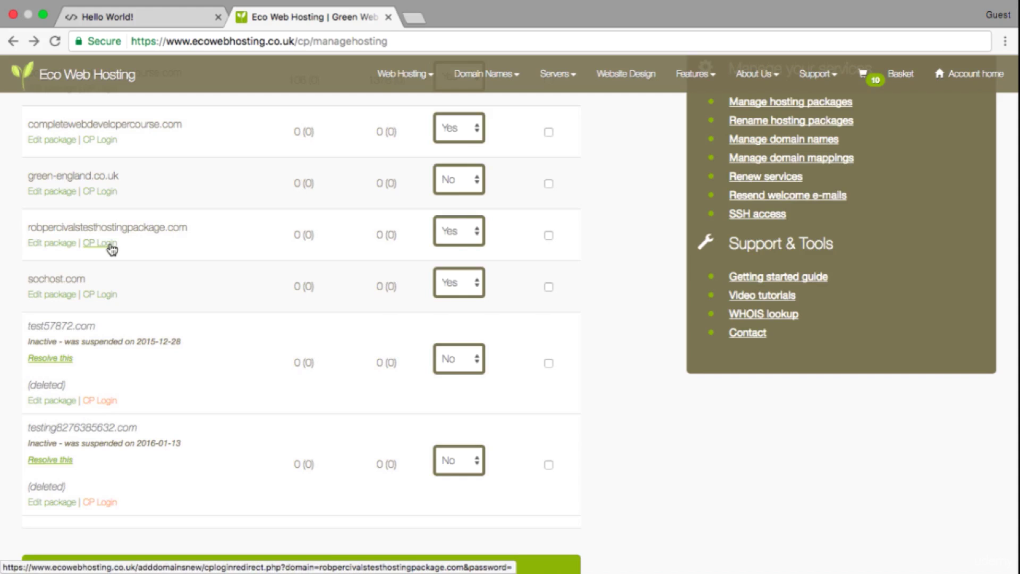
left_click(110, 246)
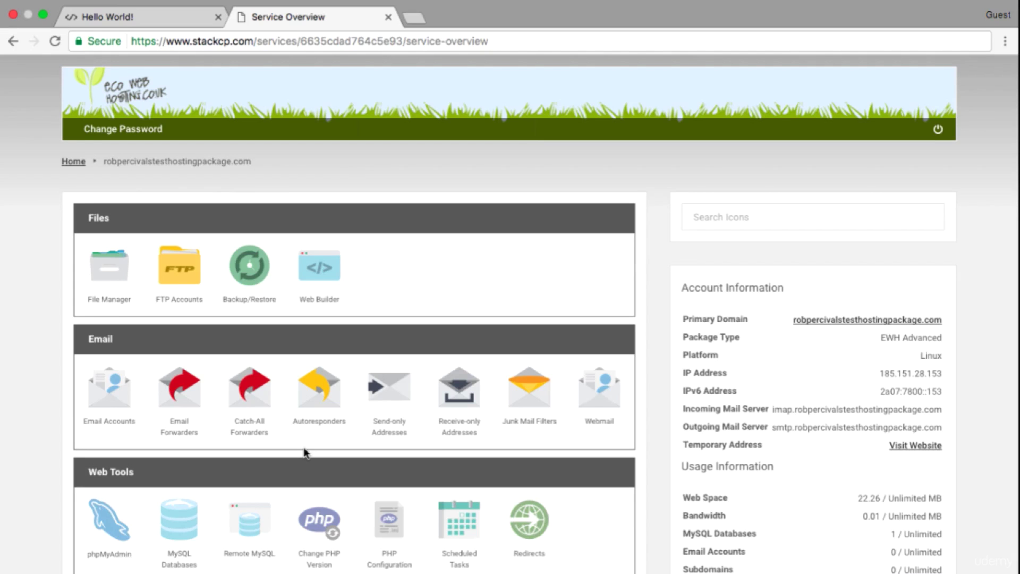
- Look through the tools offered in the hosting control panel and open the File Manager
scroll(304, 453, "down", 5)
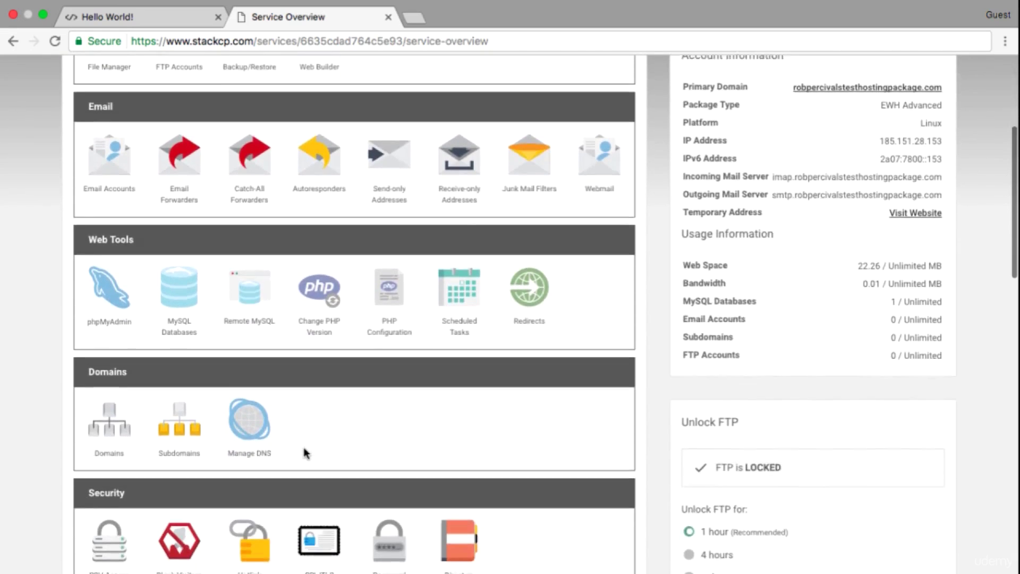
scroll(305, 449, "down", 1)
scroll(305, 449, "down", 3)
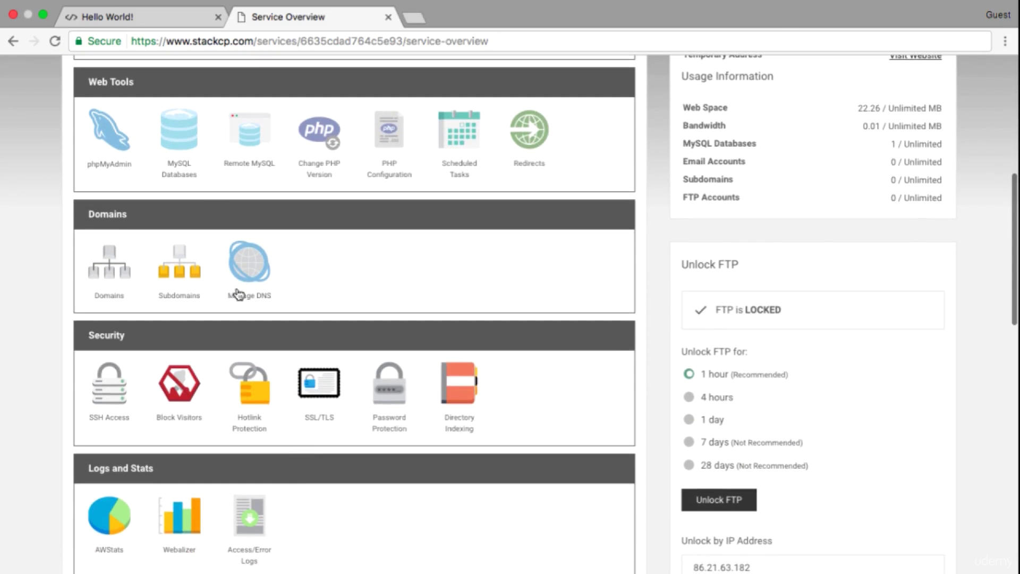
scroll(302, 432, "down", 6)
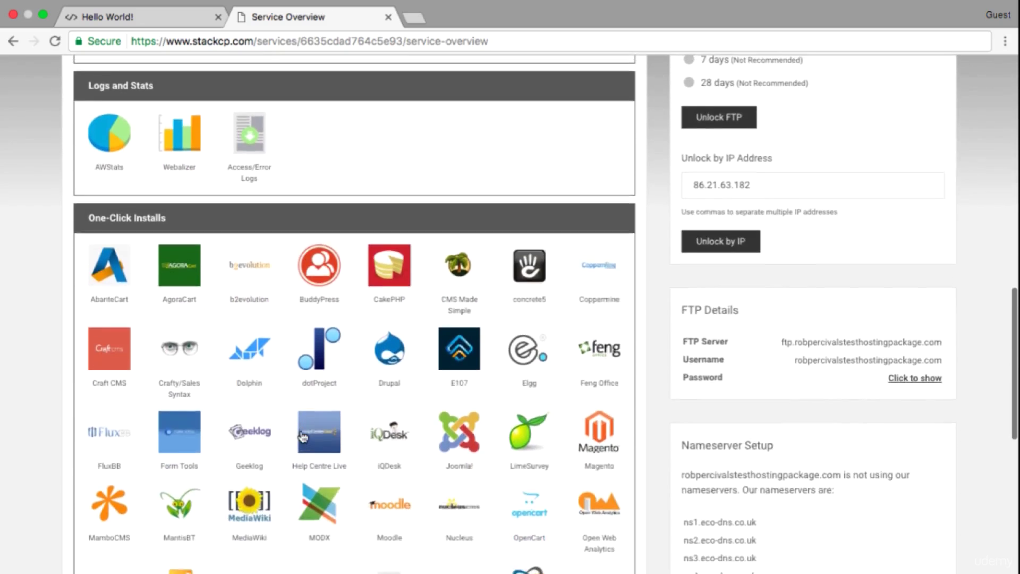
scroll(302, 437, "up", 5)
scroll(302, 436, "up", 8)
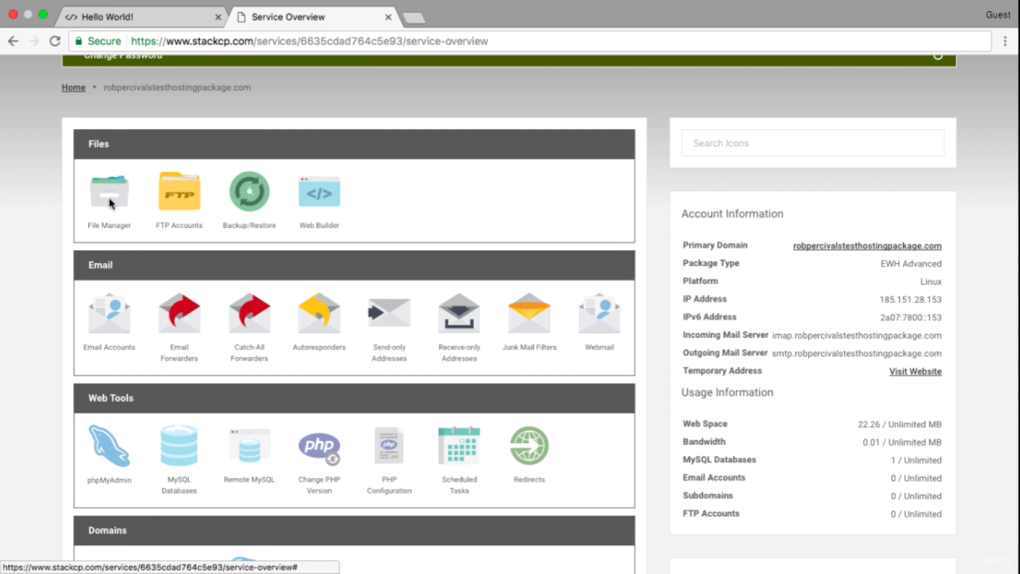
left_click(111, 204)
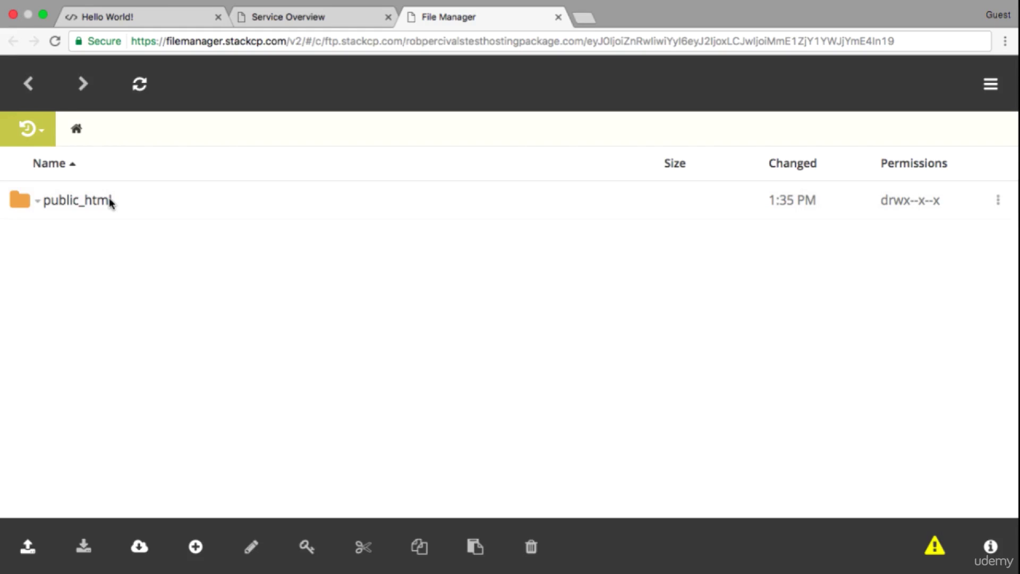
- Open index.php from the public_html folder for editing
left_click(111, 201)
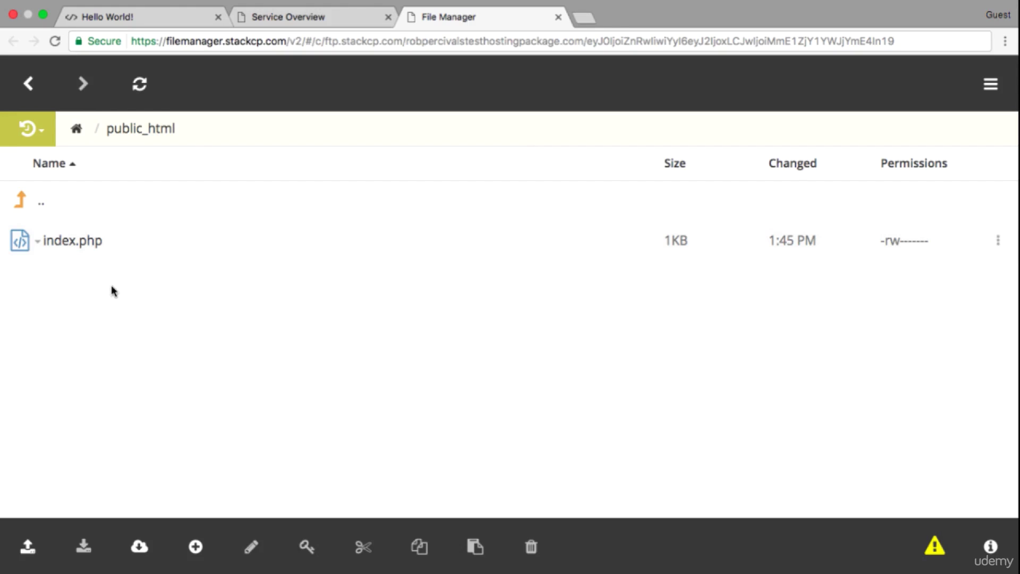
left_click(91, 247)
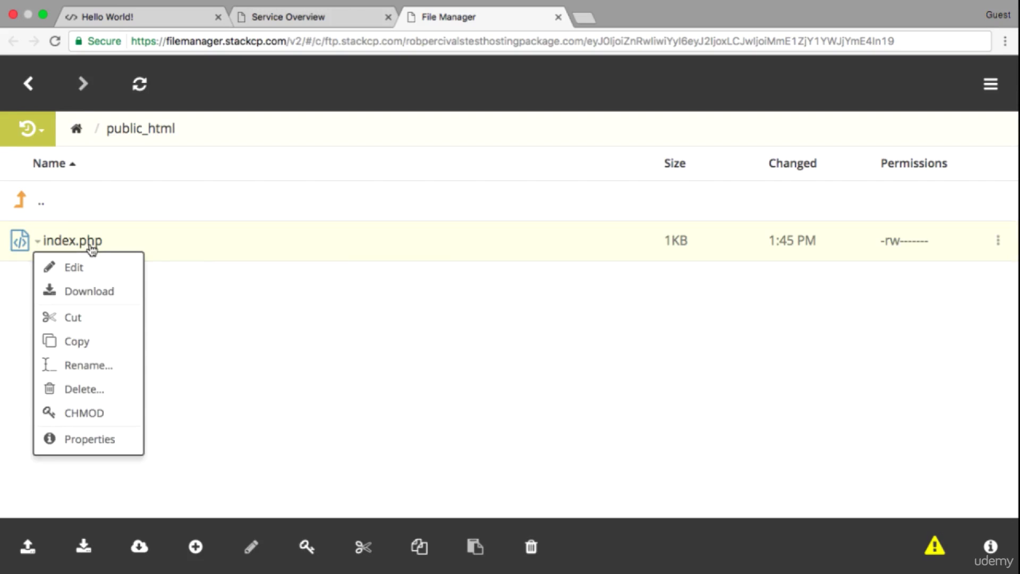
left_click(74, 265)
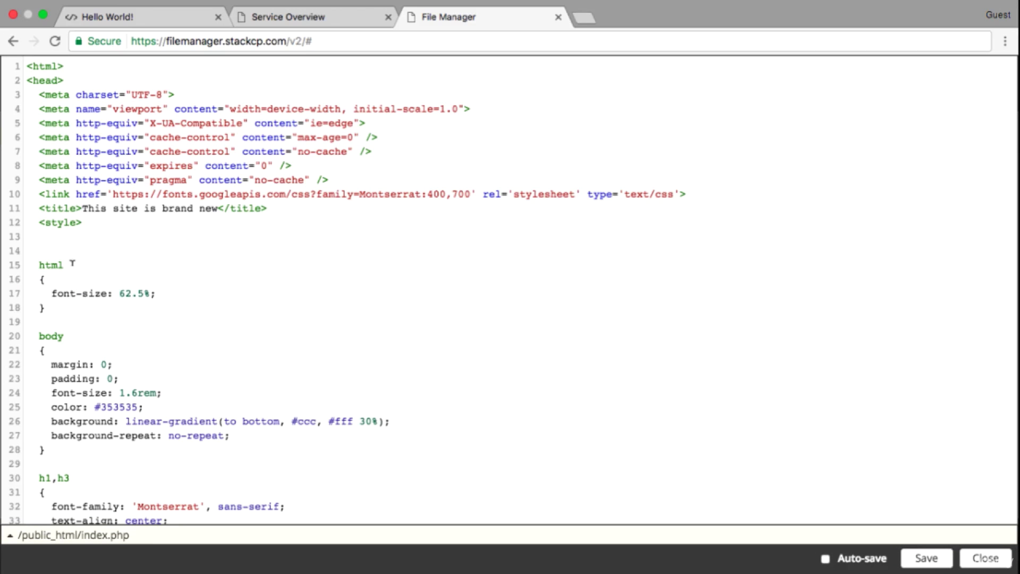
- Replace all the code in index.php with the complete code of my-webpage.html from the Brackets editor and save the file
key("ctrl+Left")
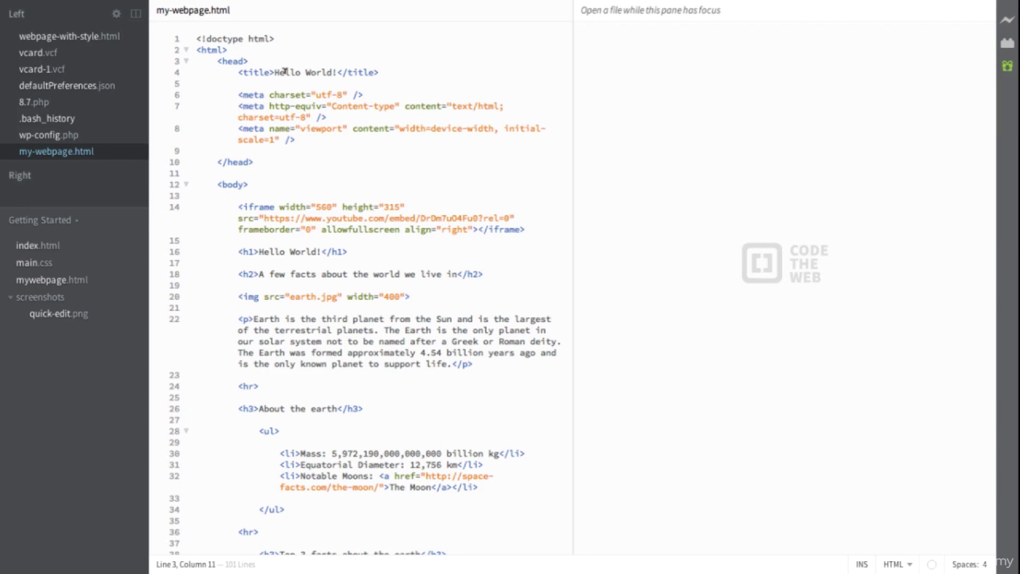
key("super+a")
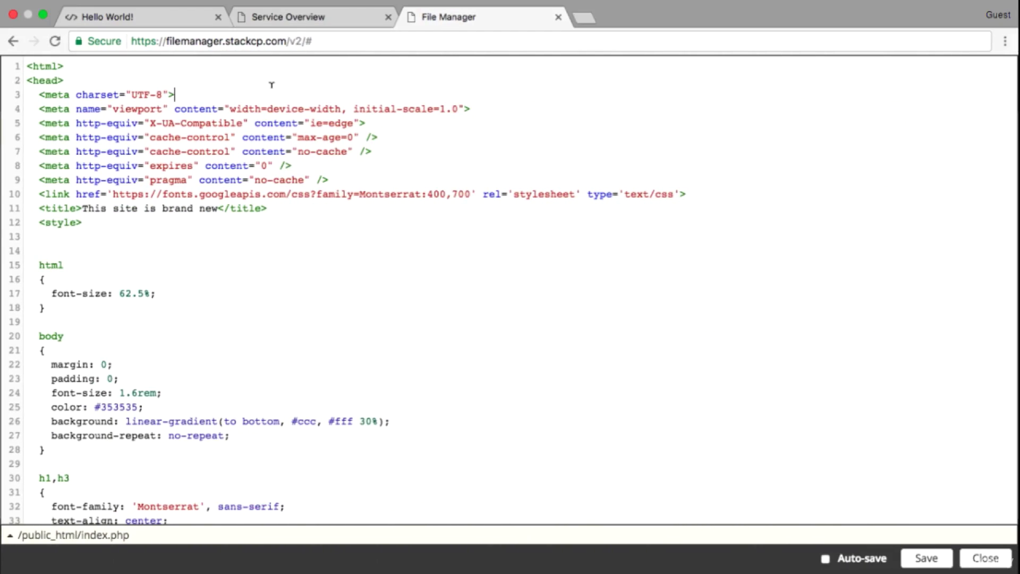
key("super+a")
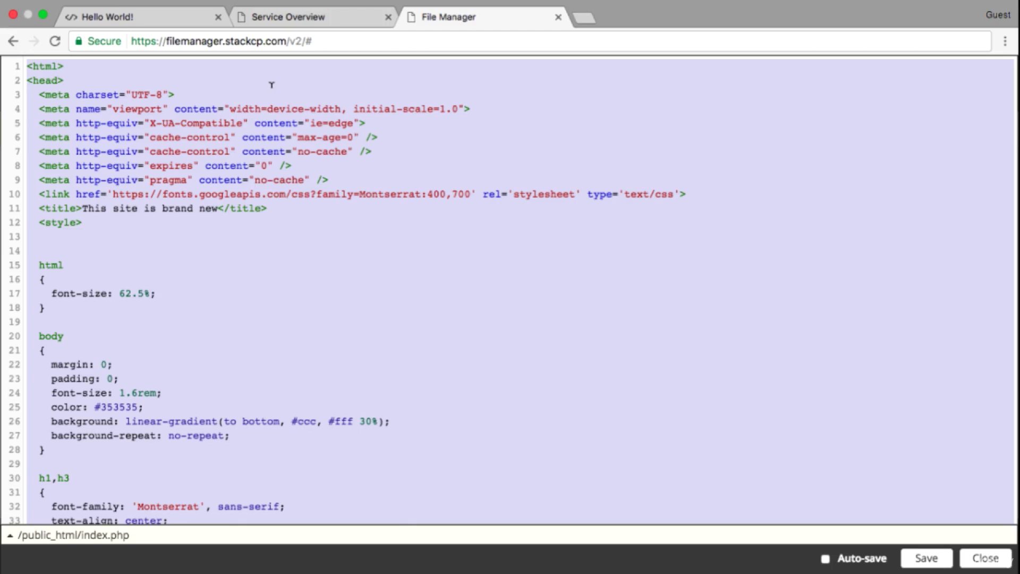
key("super+v")
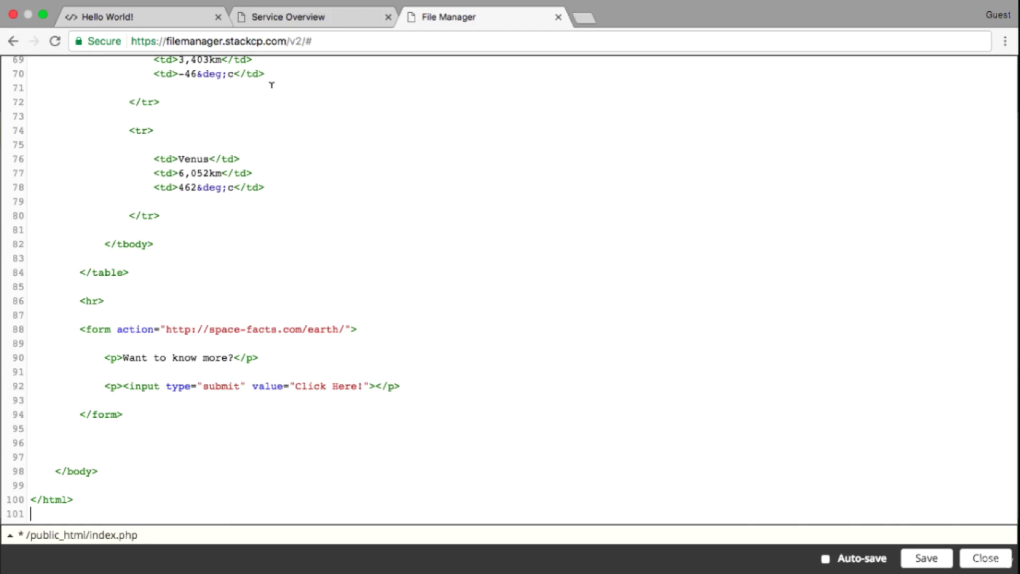
scroll(271, 85, "up", 15)
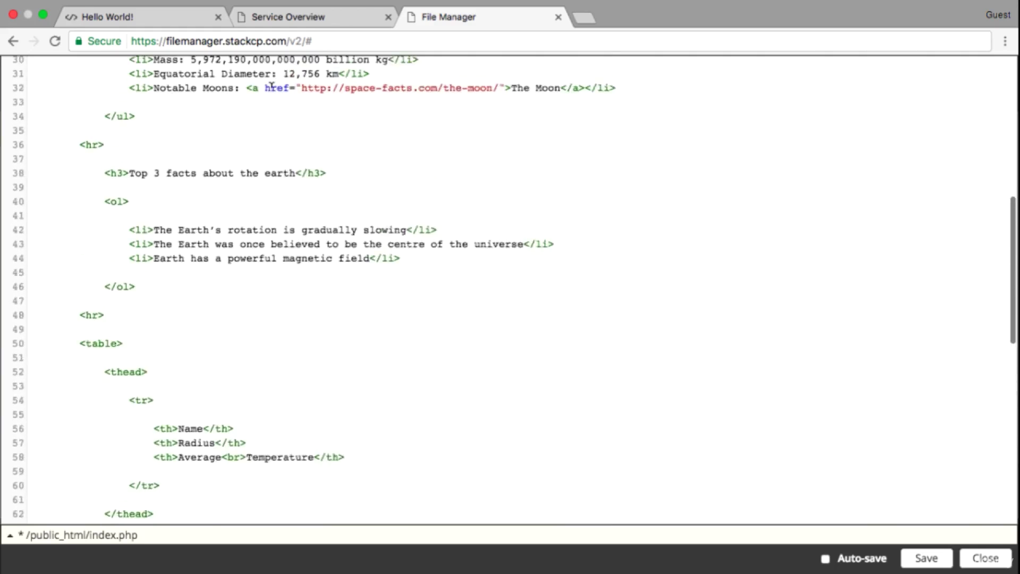
scroll(271, 85, "up", 6)
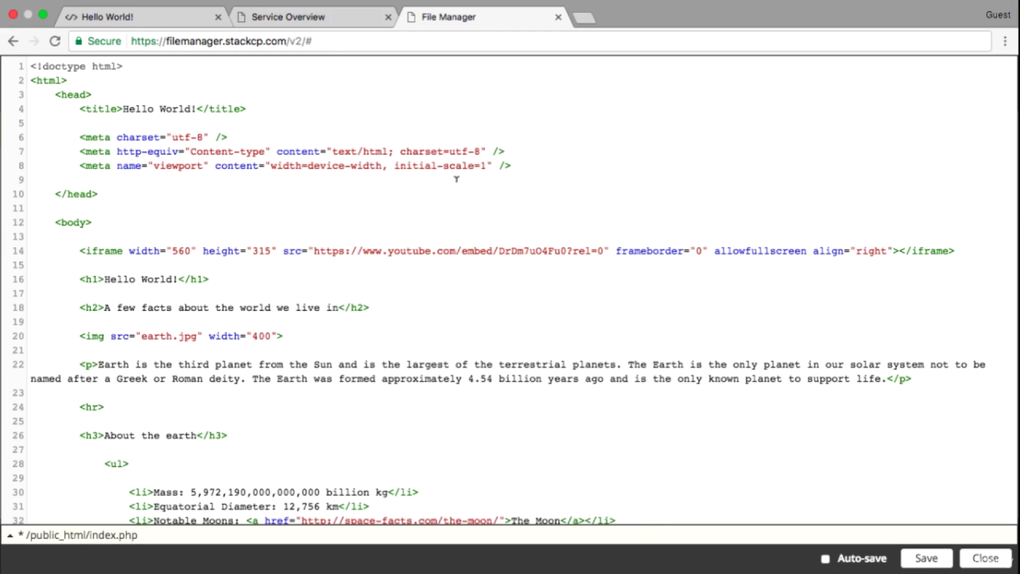
left_click(941, 562)
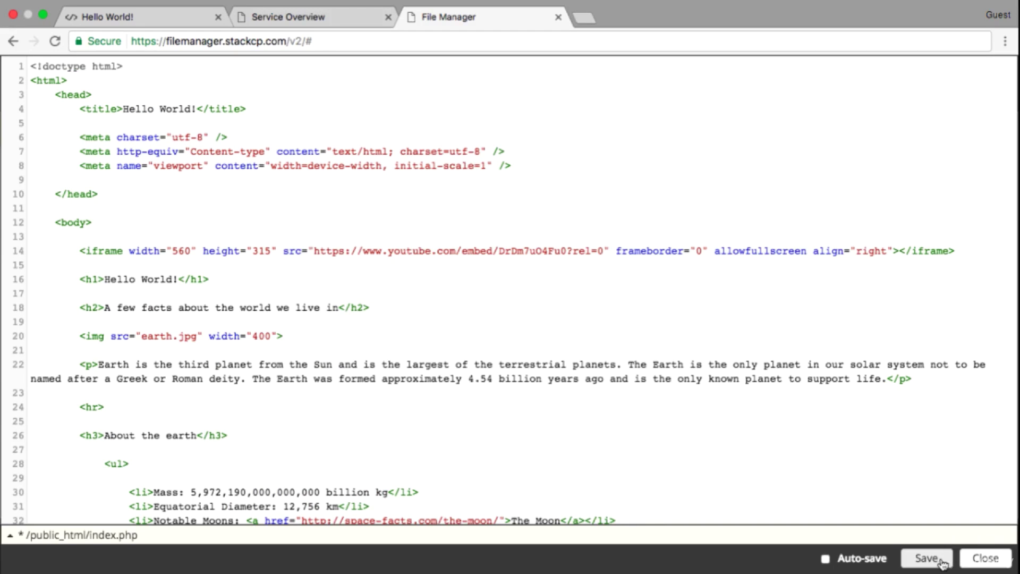
left_click(940, 563)
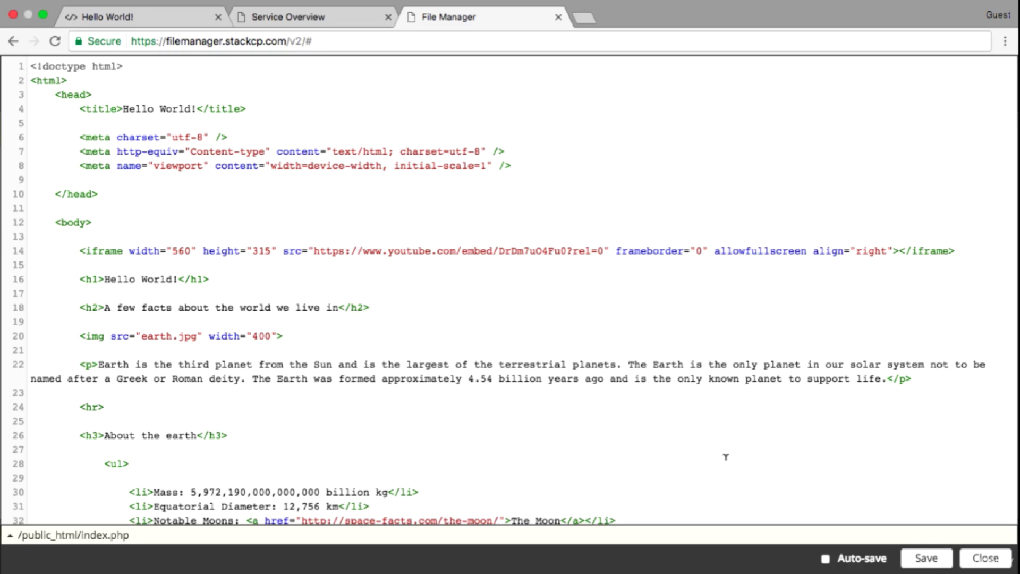
- Open the published website through the hosting package's temporary address to check the Hello World! page
left_click(280, 20)
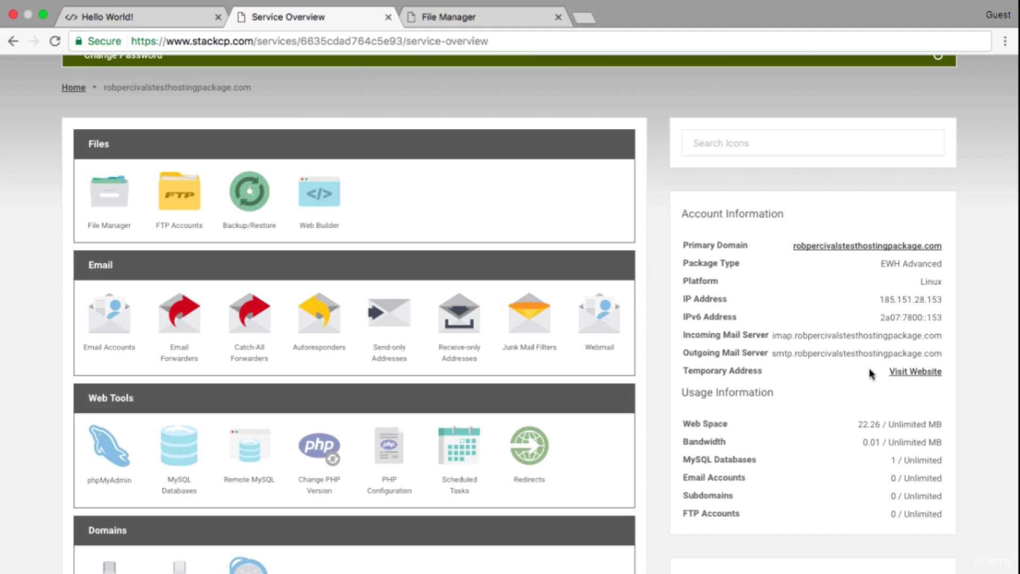
left_click(908, 372)
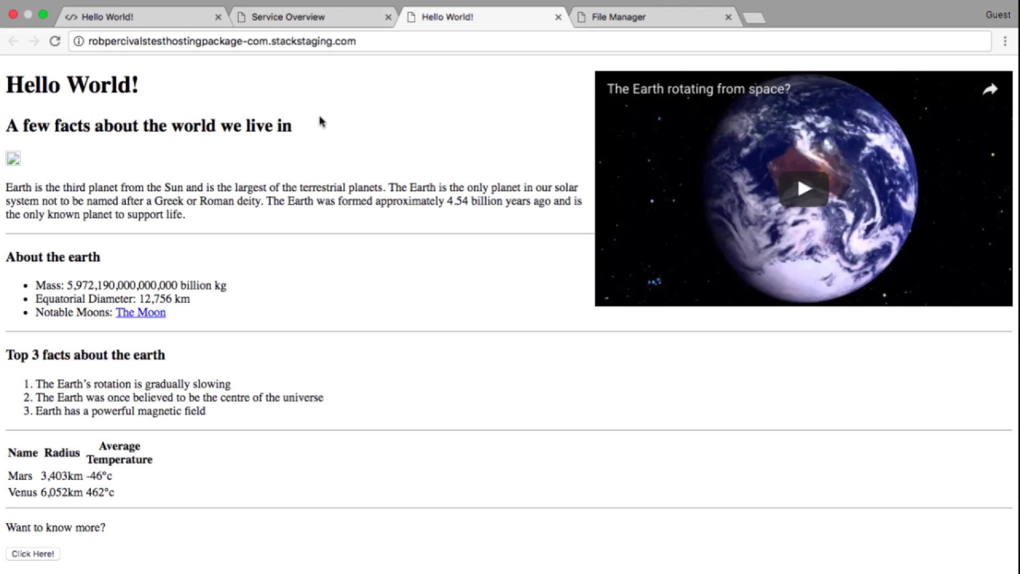
- Return to the hosting package's service overview and look through its web, domain, security and FTP options
left_click(282, 20)
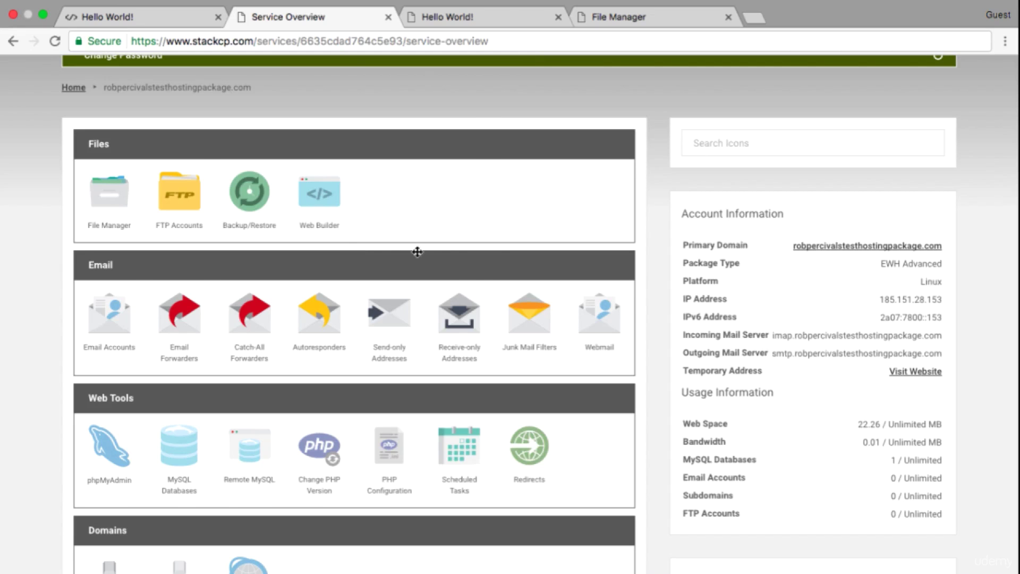
scroll(634, 369, "down", 3)
scroll(634, 369, "down", 10)
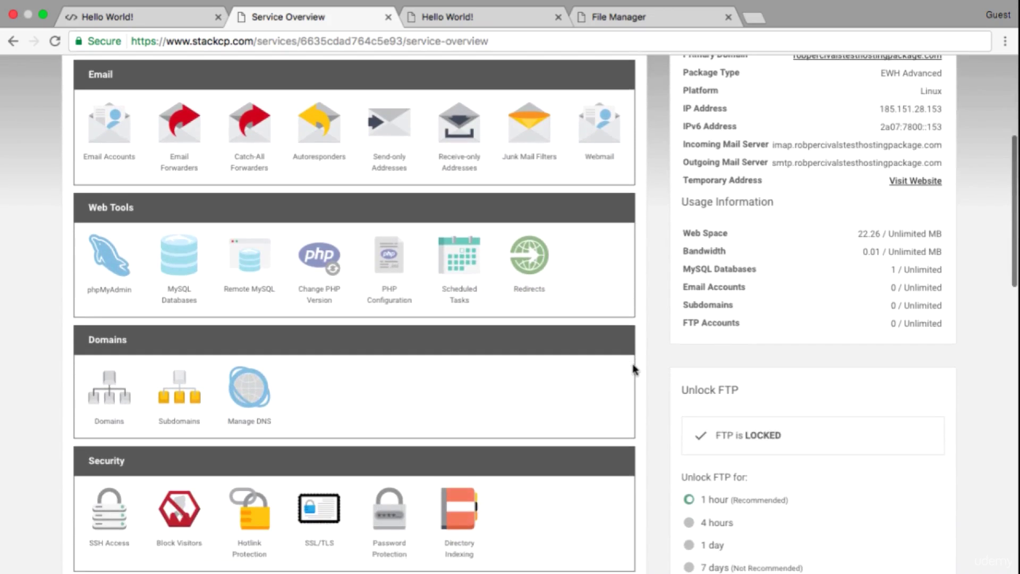